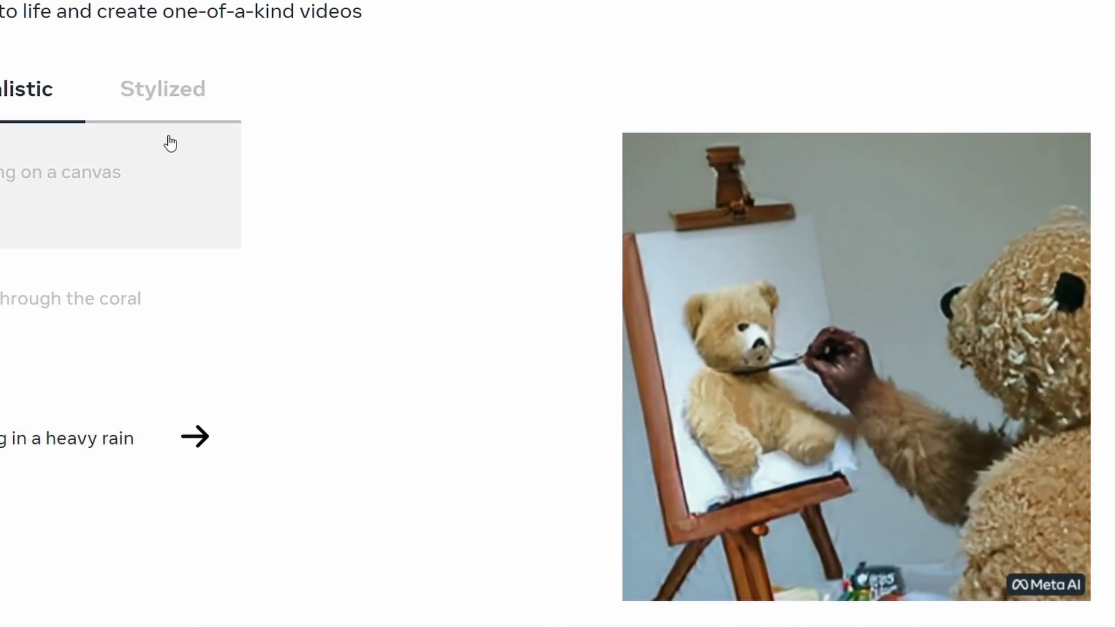
- Show the Stylized example prompts on the Make-A-Video page and scroll through them
click(168, 95)
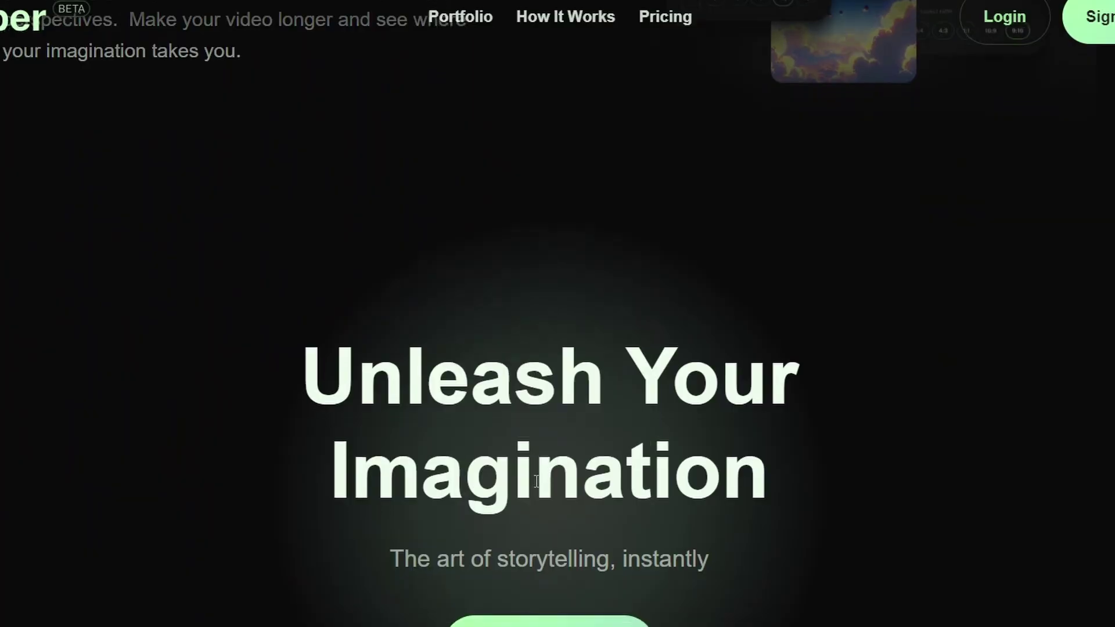
scroll(539, 480, down, 5)
scroll(539, 480, down, 3)
scroll(539, 488, up, 3)
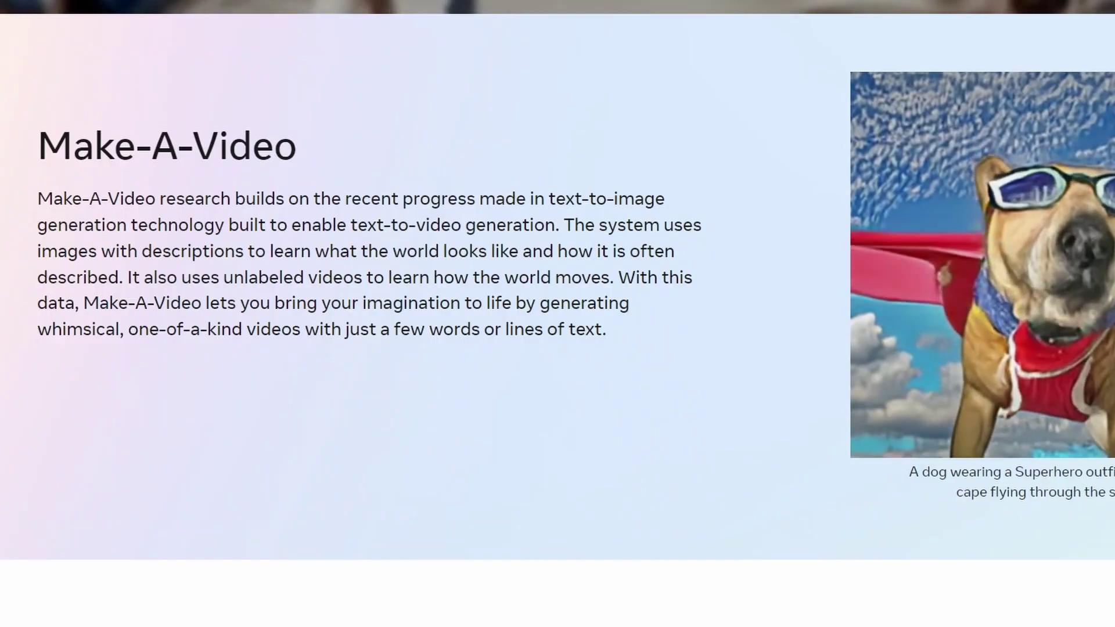
- Scroll to the 'with text' examples and switch to the Realistic prompts and videos
scroll(622, 478, down, 10)
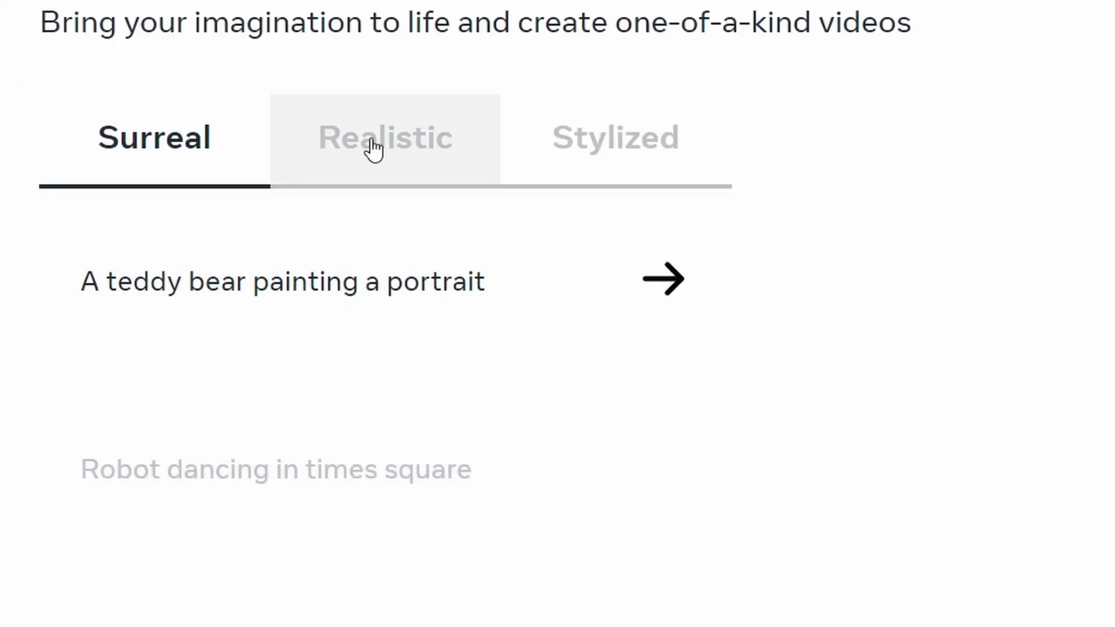
click(251, 129)
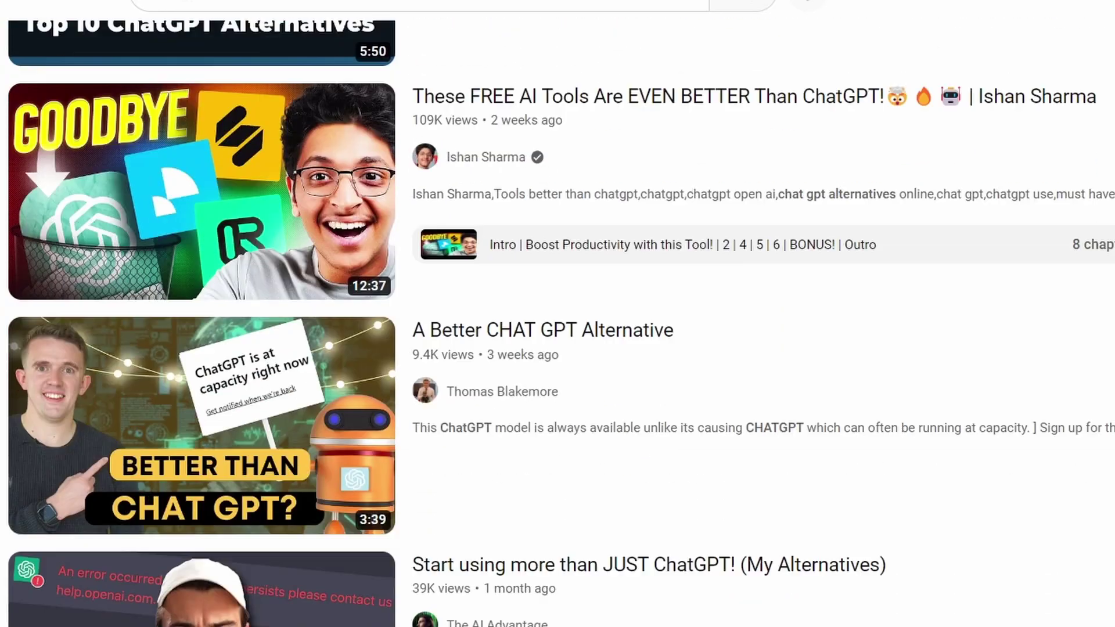
scroll(558, 314, down, 9)
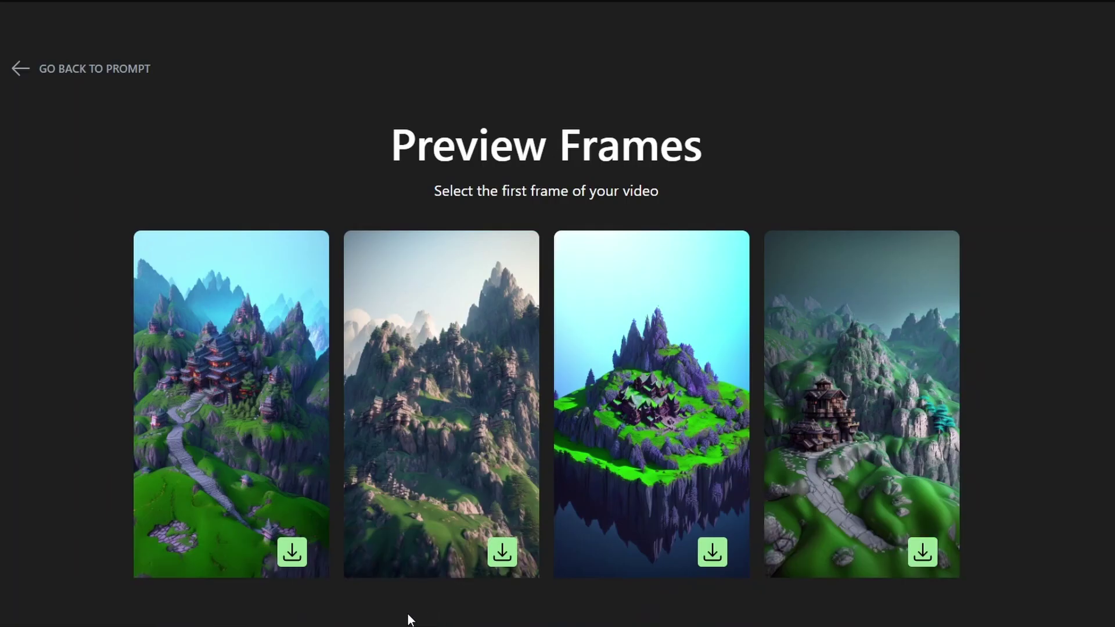
- Scroll Kaiber's landing page past the mountain-dungeon frames to Start With Your Own Image
scroll(408, 619, down, 2)
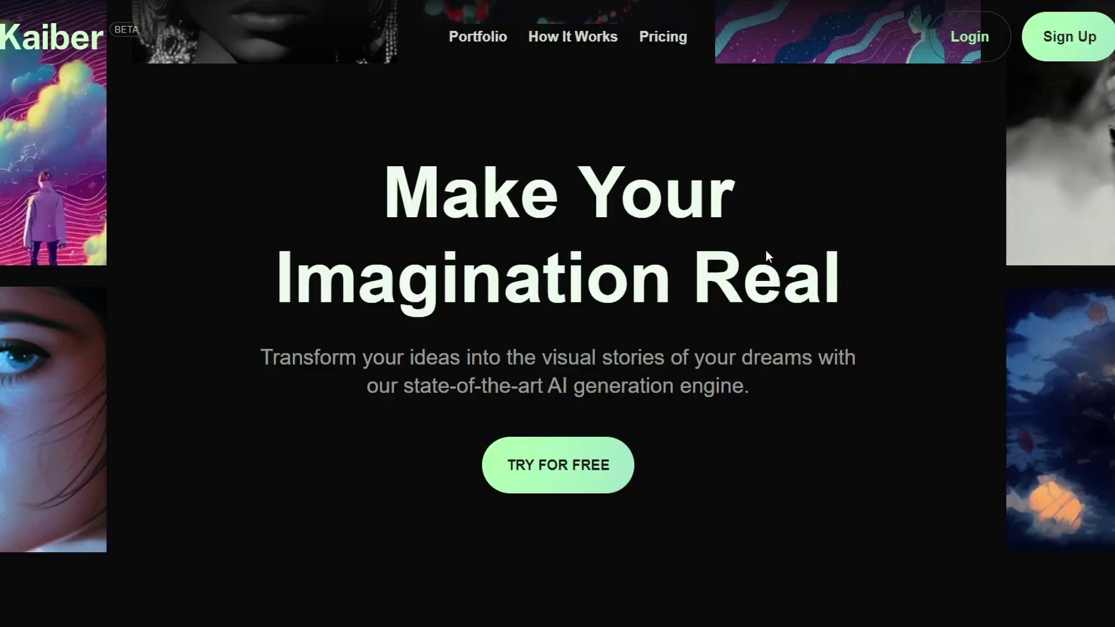
scroll(766, 249, down, 10)
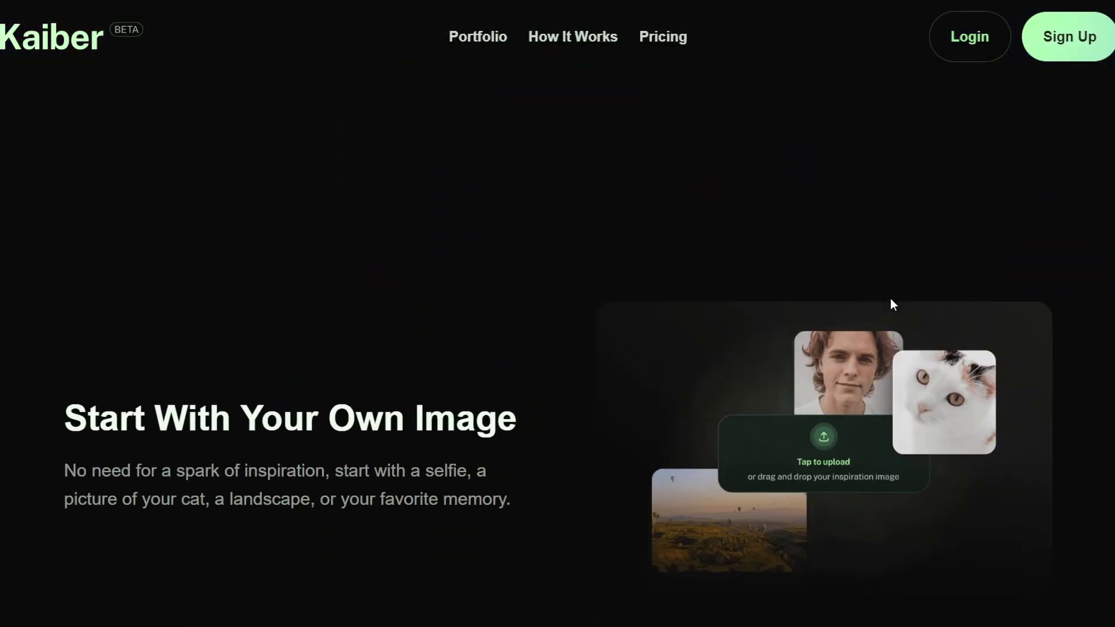
- Scroll through Kaiber's feature sections and the generated king, elephant and dungeon videos
scroll(558, 314, down, 5)
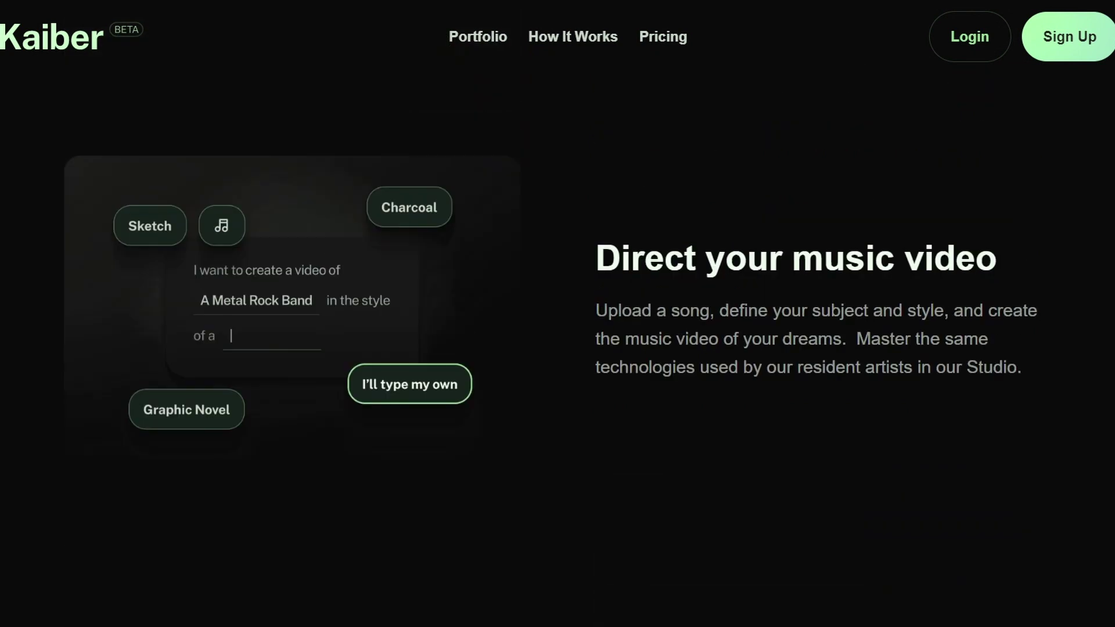
scroll(541, 395, down, 5)
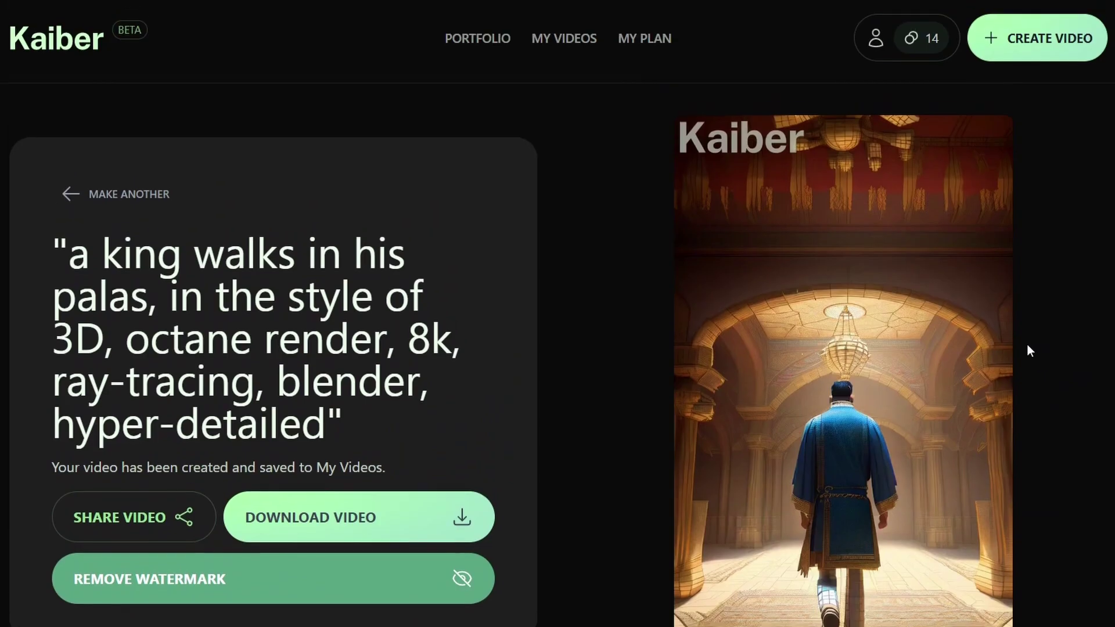
scroll(988, 357, down, 3)
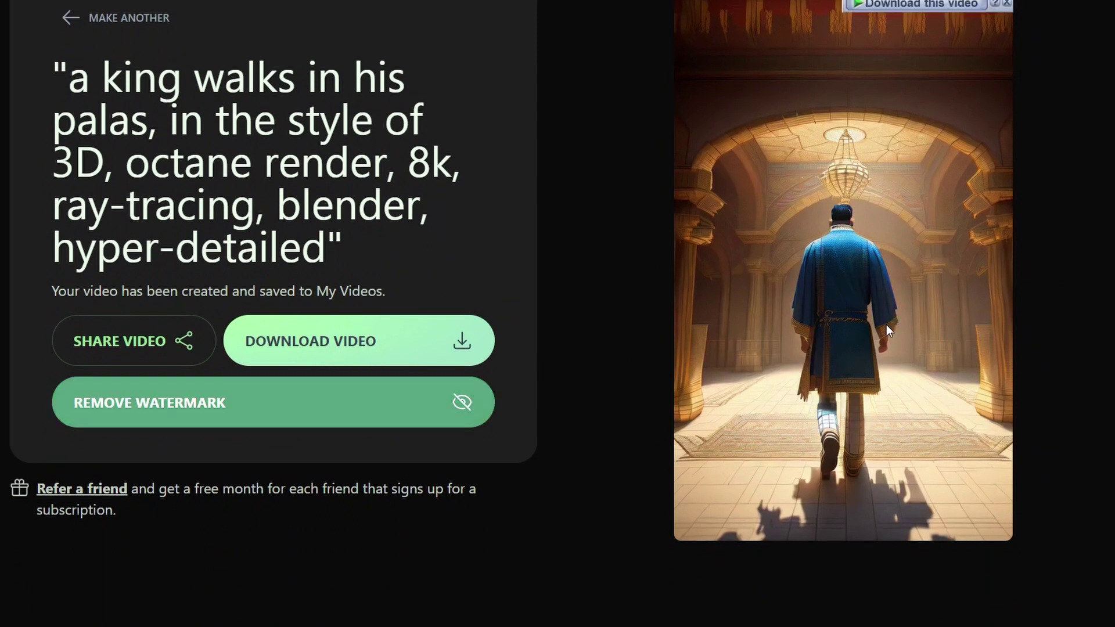
scroll(887, 325, up, 2)
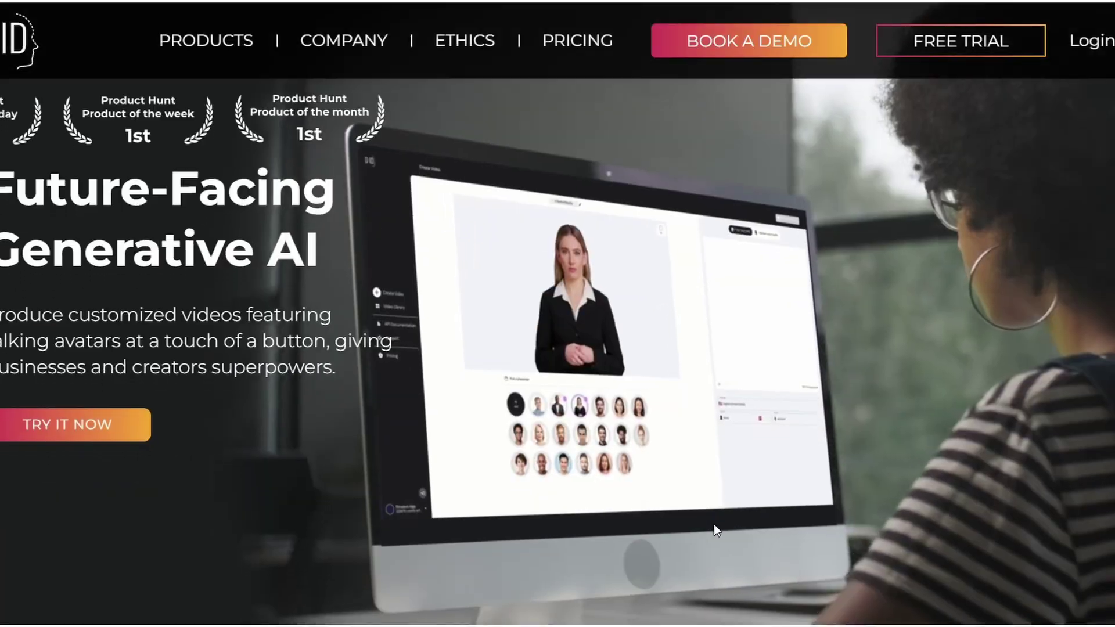
- Load the Leonardo portrait as the D-ID presenter image
scroll(717, 529, down, 7)
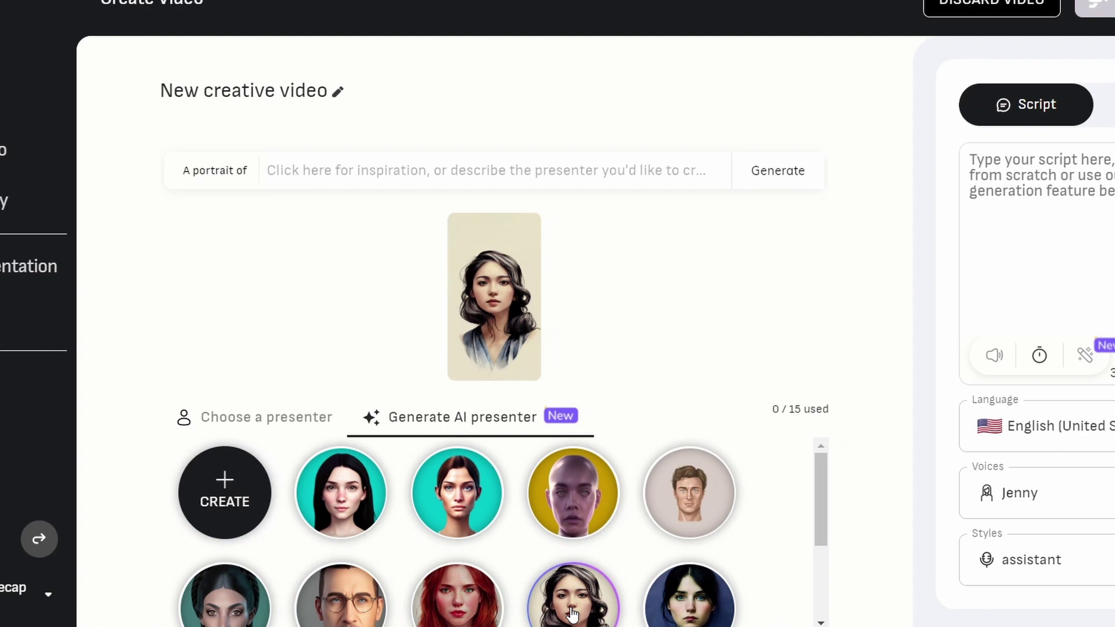
scroll(572, 612, down, 3)
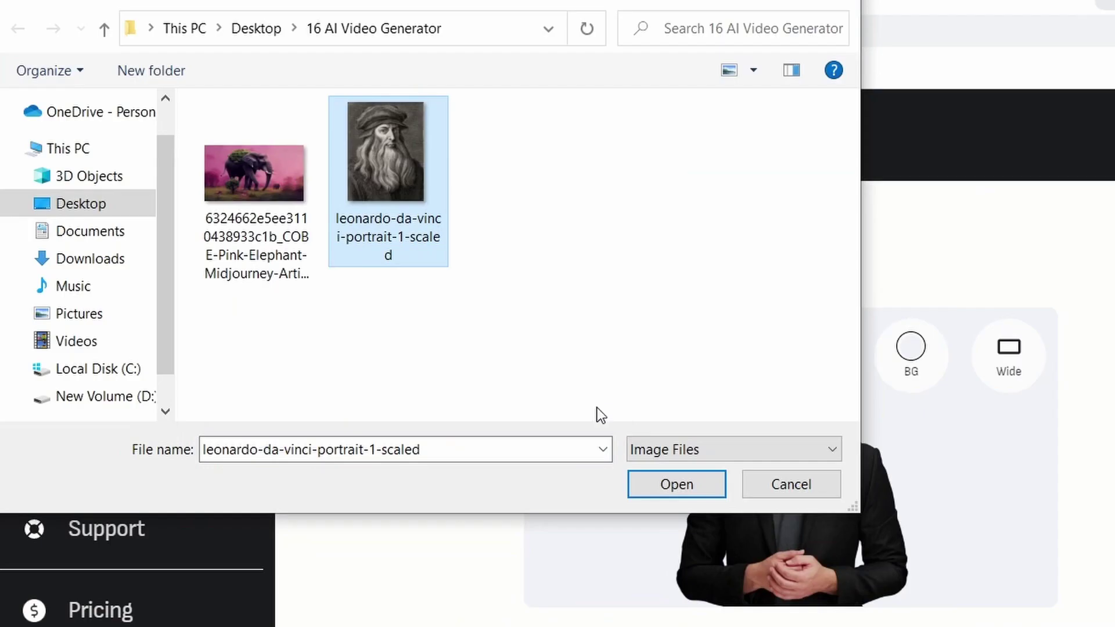
click(660, 486)
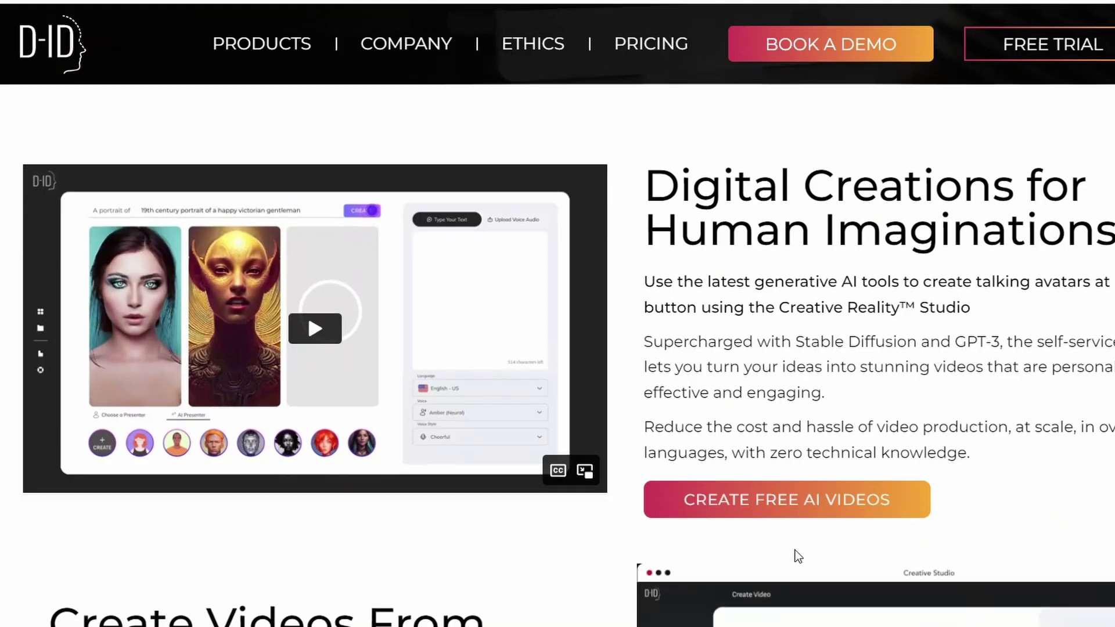
- Preview the dark-haired AI portrait as presenter, then request newly generated presenter portraits
scroll(796, 549, down, 5)
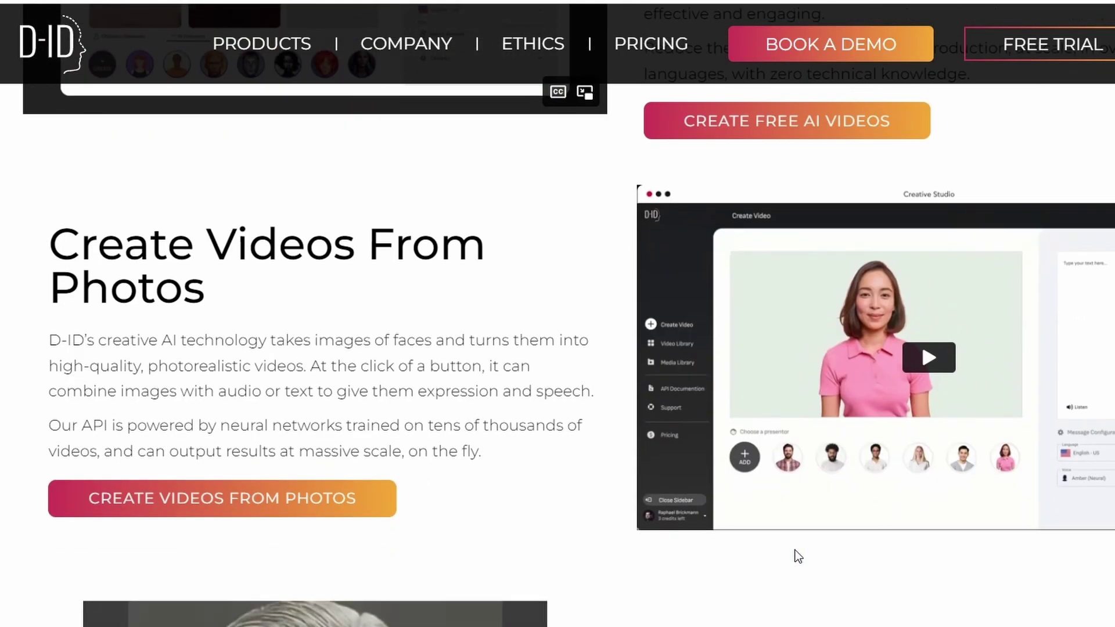
scroll(796, 550, down, 6)
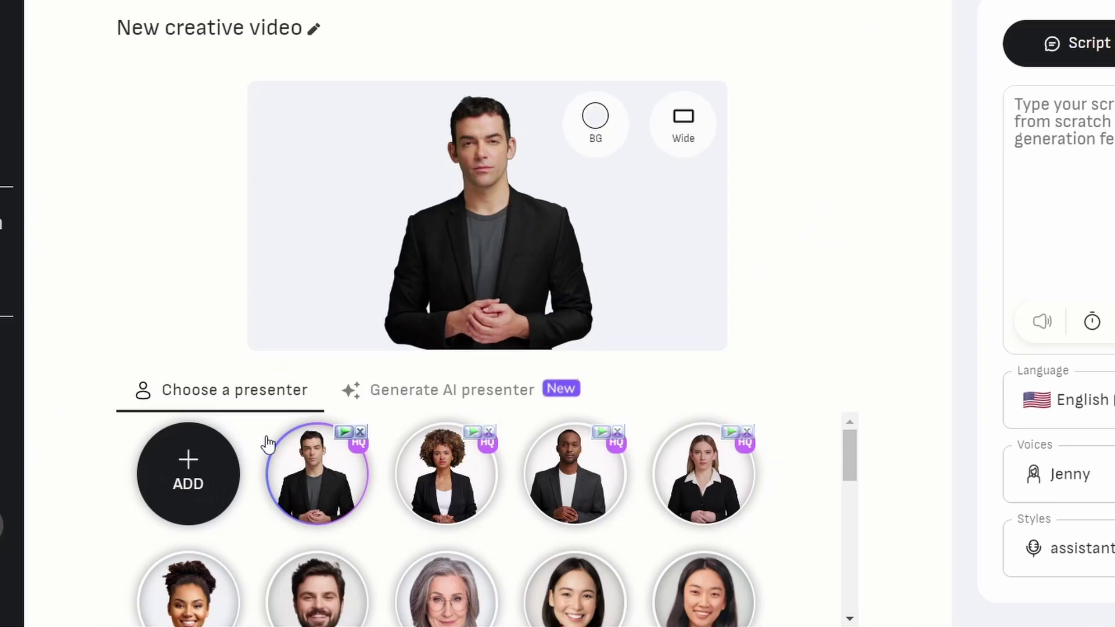
mouse_move(207, 451)
scroll(657, 468, down, 10)
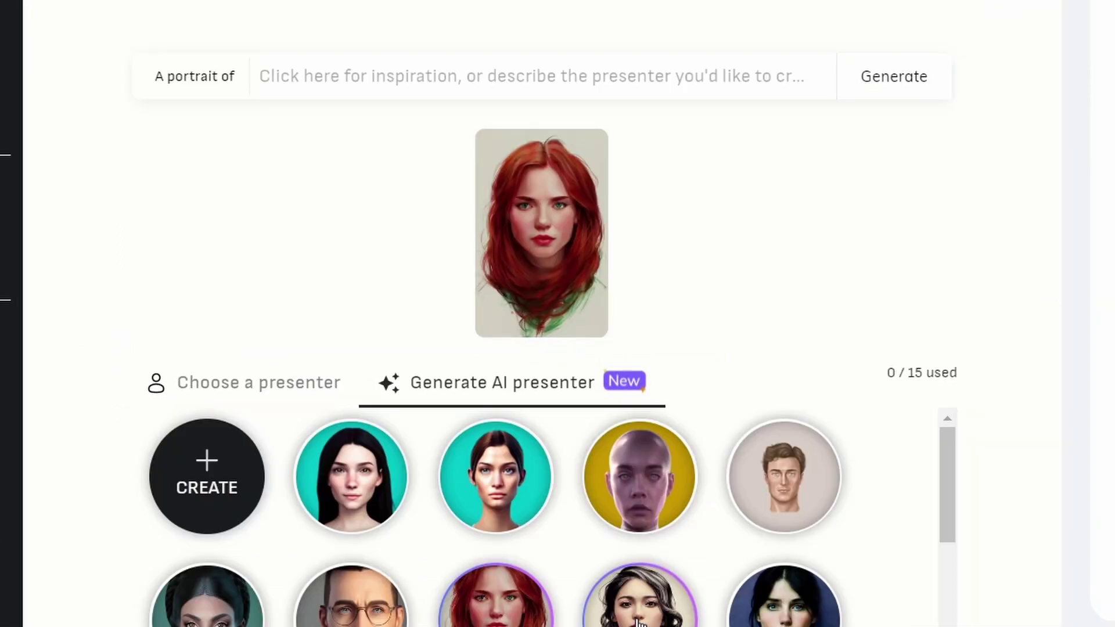
click(638, 621)
scroll(635, 623, down, 3)
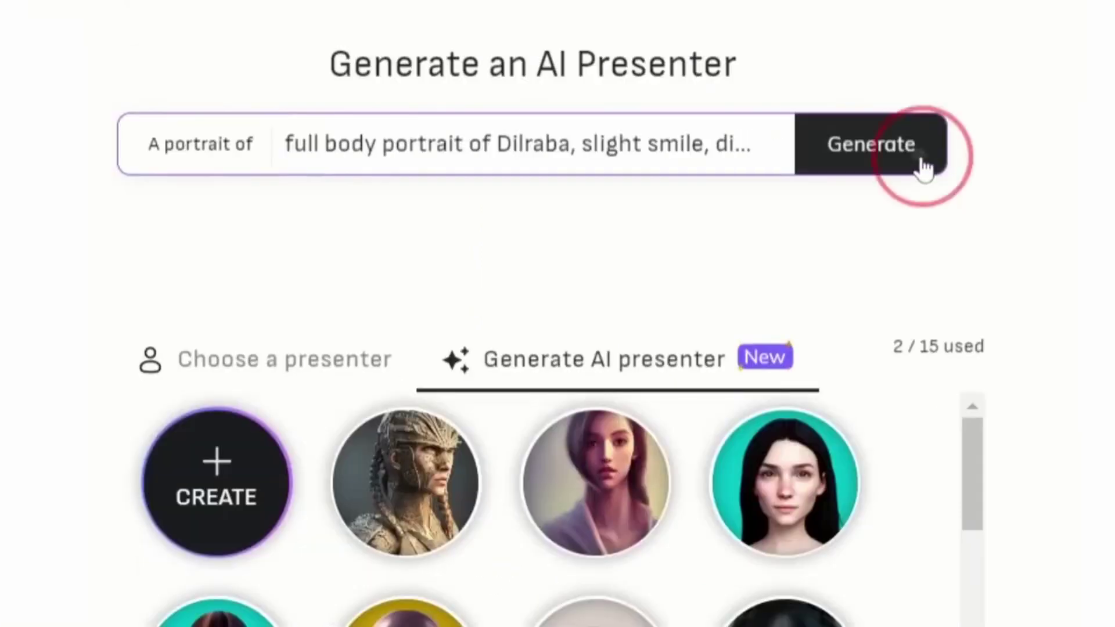
click(924, 169)
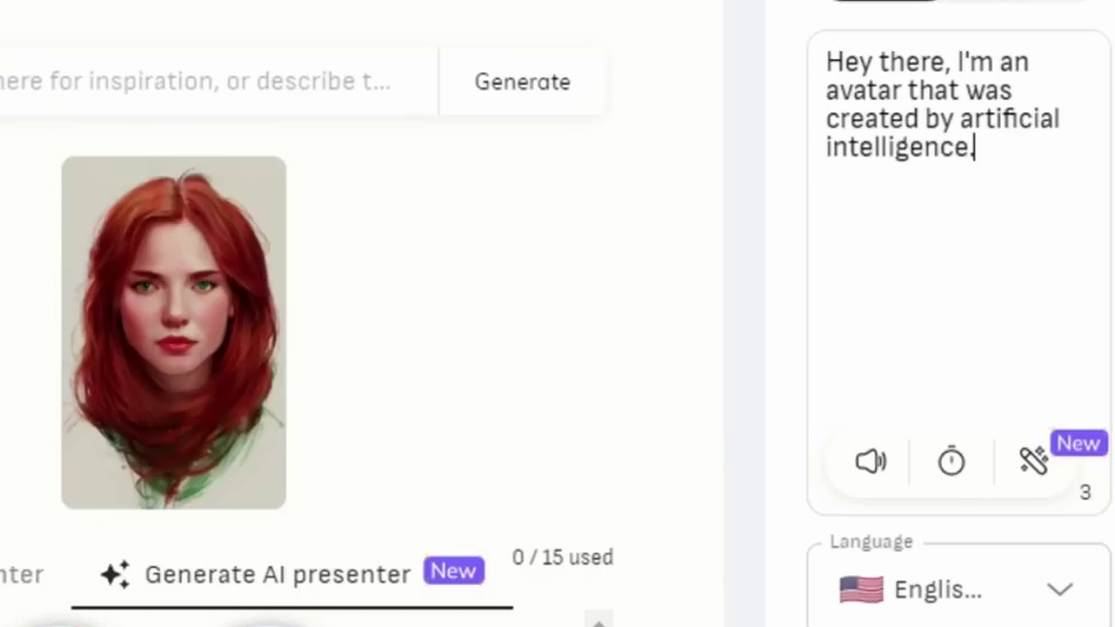
- Browse the script language options, then return to the Generate AI presenter panel
click(938, 590)
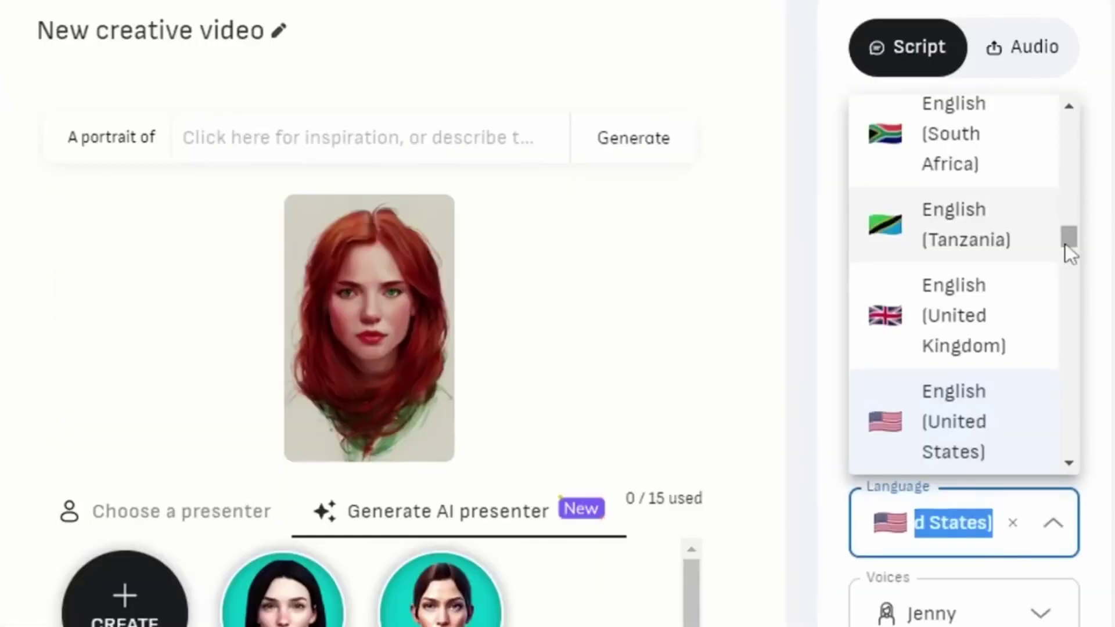
drag(1088, 218, 1088, 262)
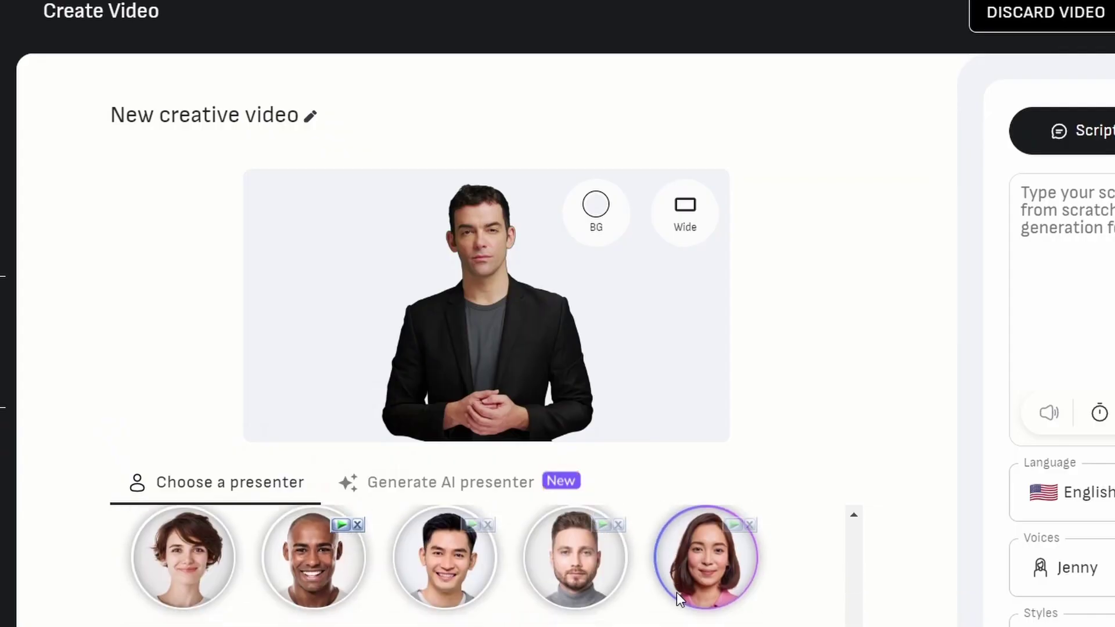
scroll(619, 608, up, 1)
click(450, 482)
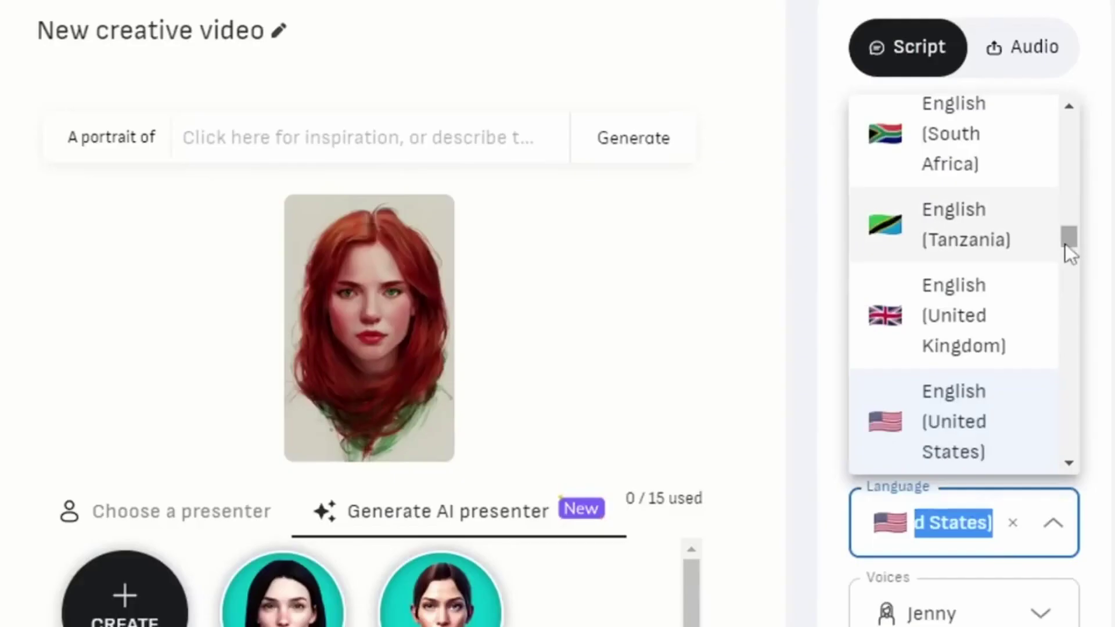
drag(1066, 243, 1065, 277)
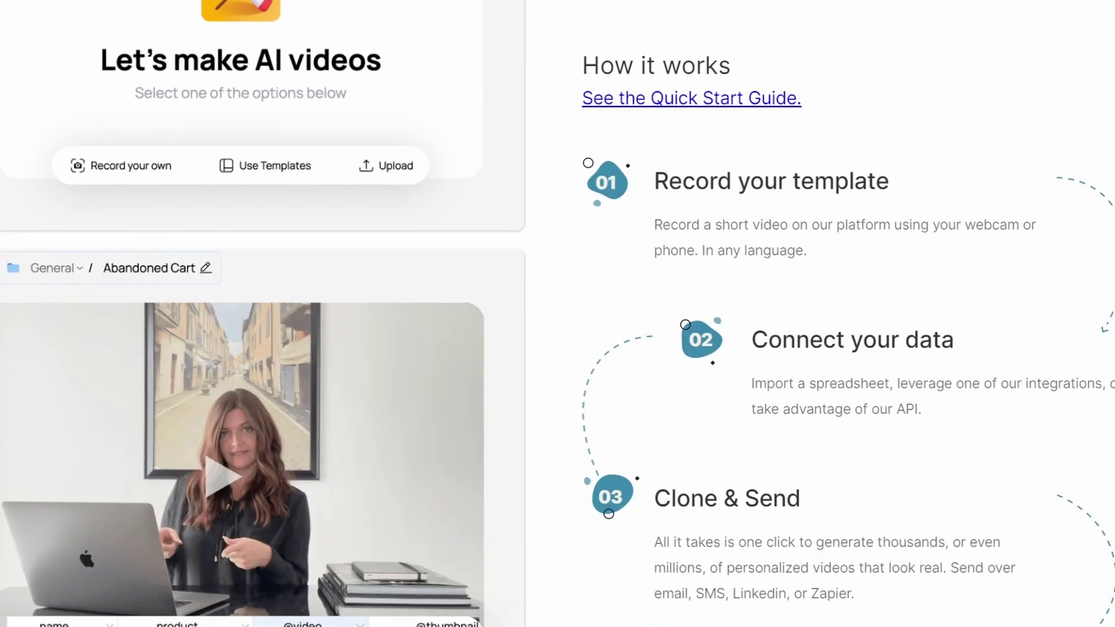
- Scroll the BHuman page toward its template options
scroll(557, 314, up, 2)
scroll(558, 314, down, 5)
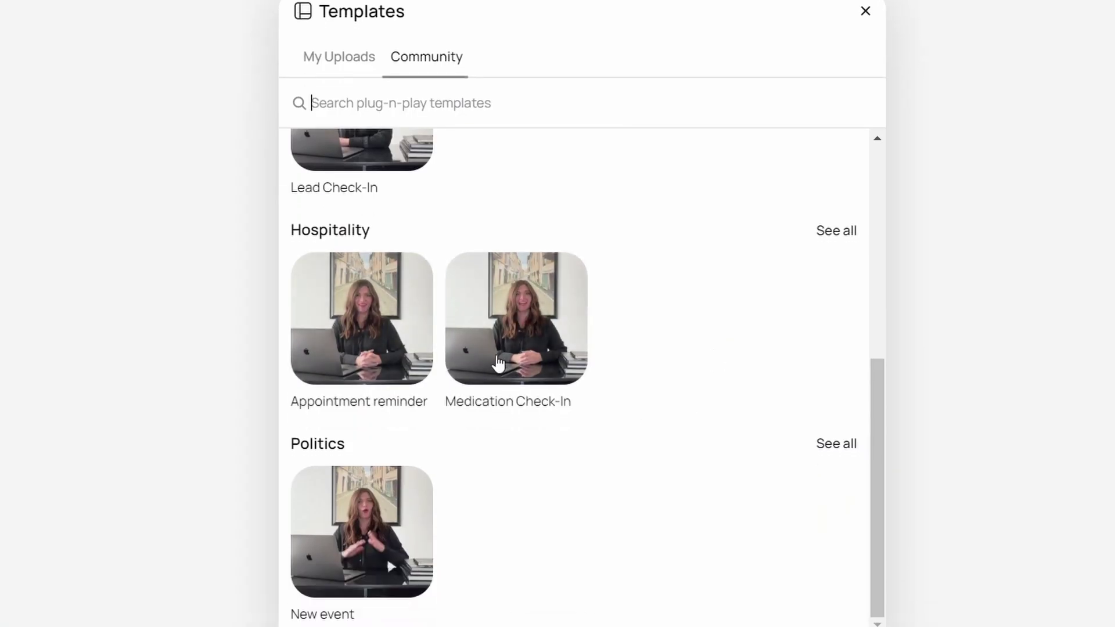
- Start a video from the New event template, dismissing the CSV upload prompt
click(391, 528)
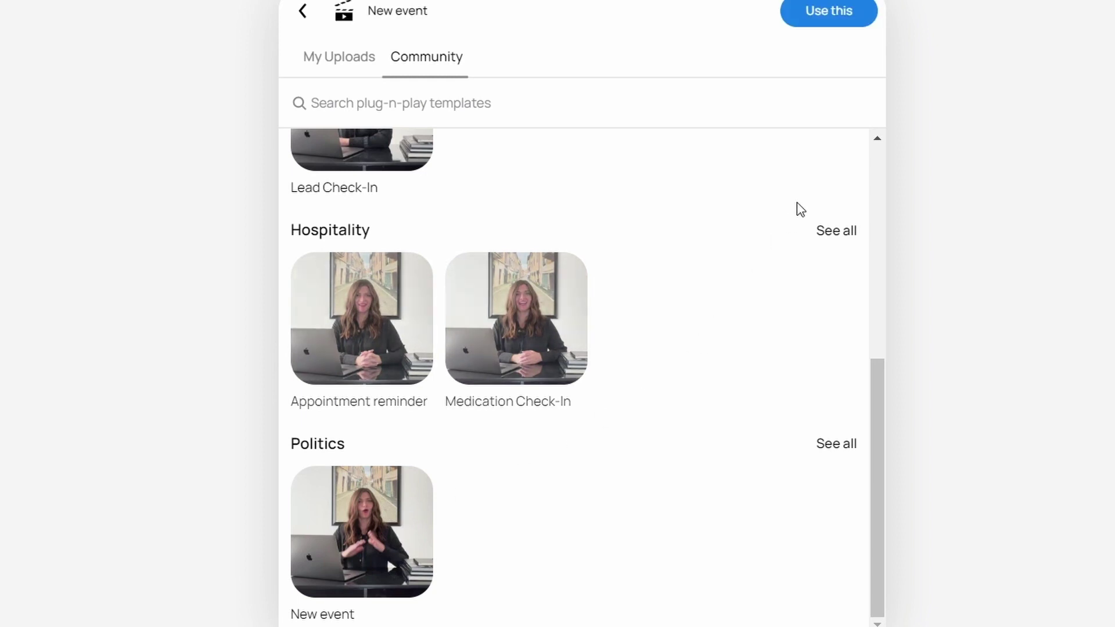
click(825, 13)
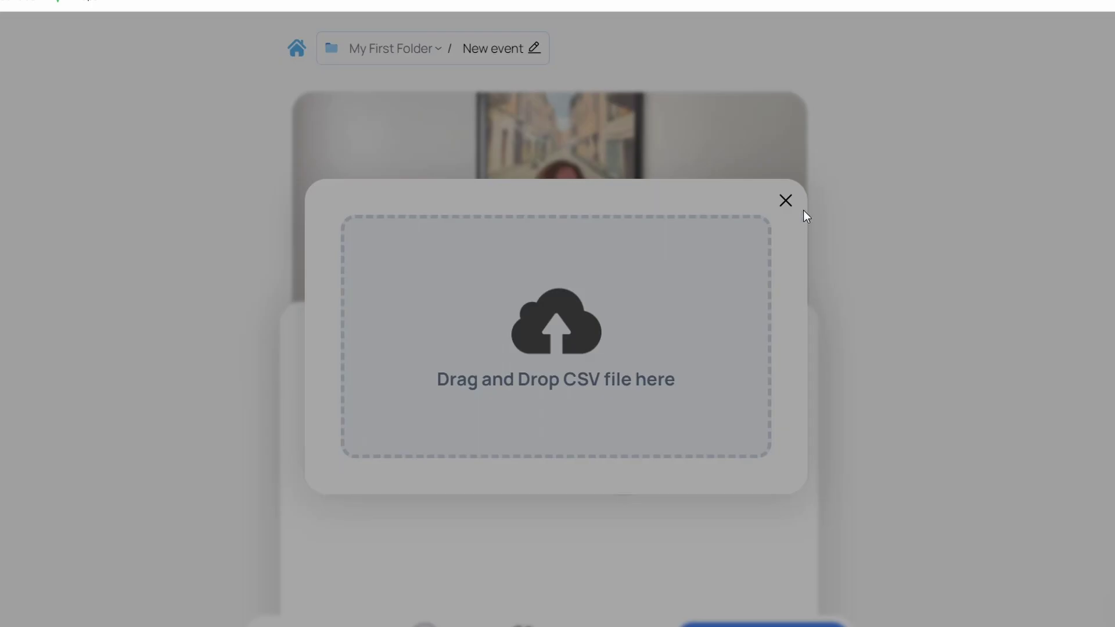
click(786, 200)
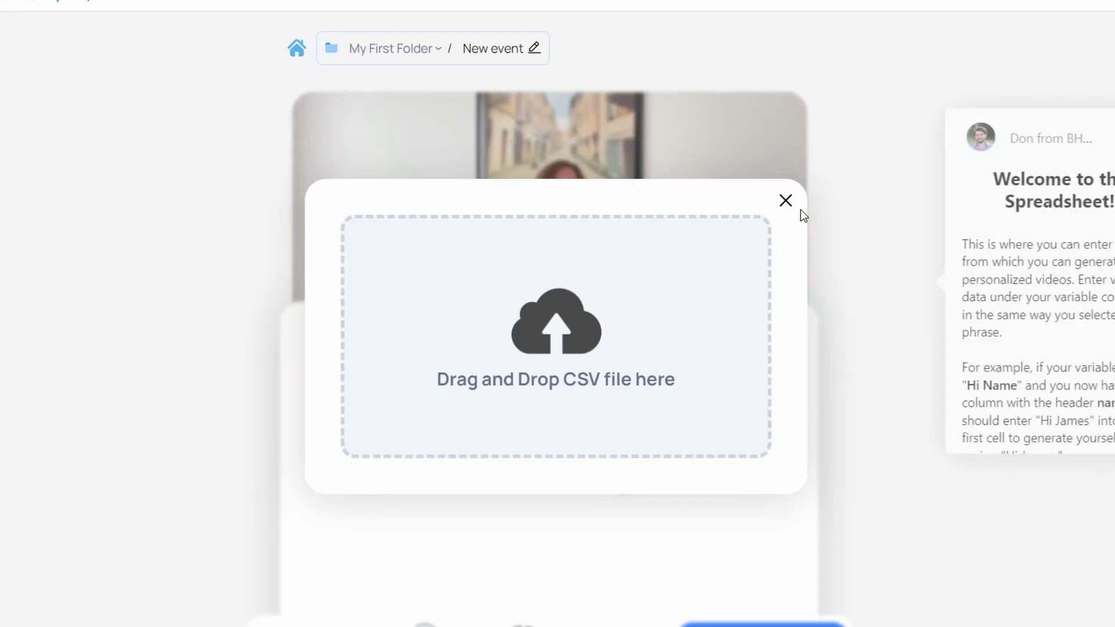
- Enter a recipient's first name in row 3, then open the Medication Check-In template
click(343, 398)
text(Lucy)
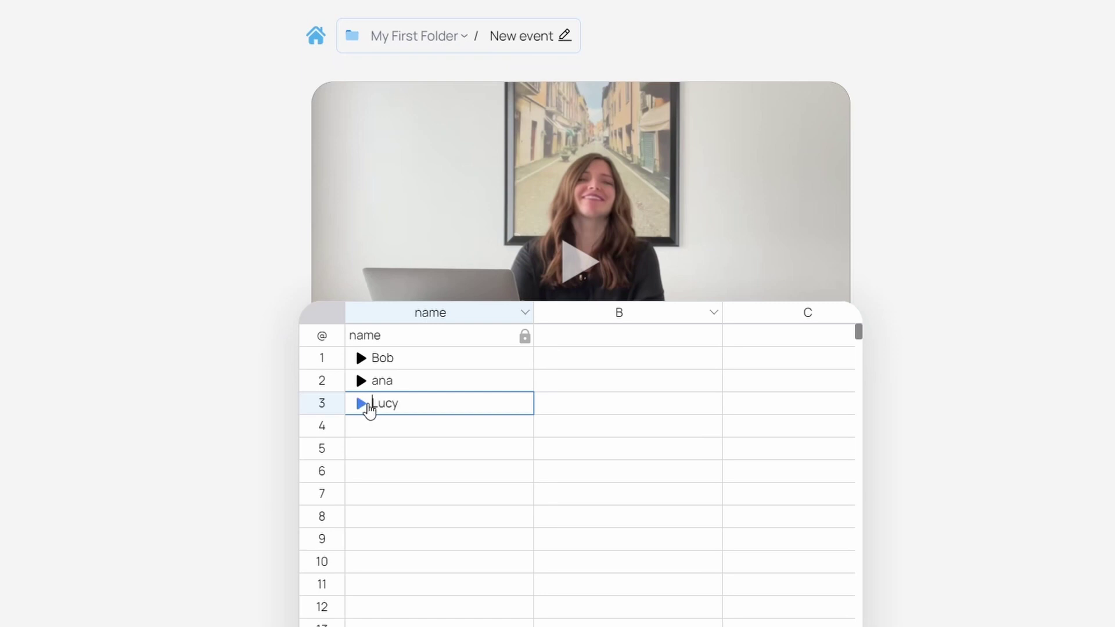
click(406, 385)
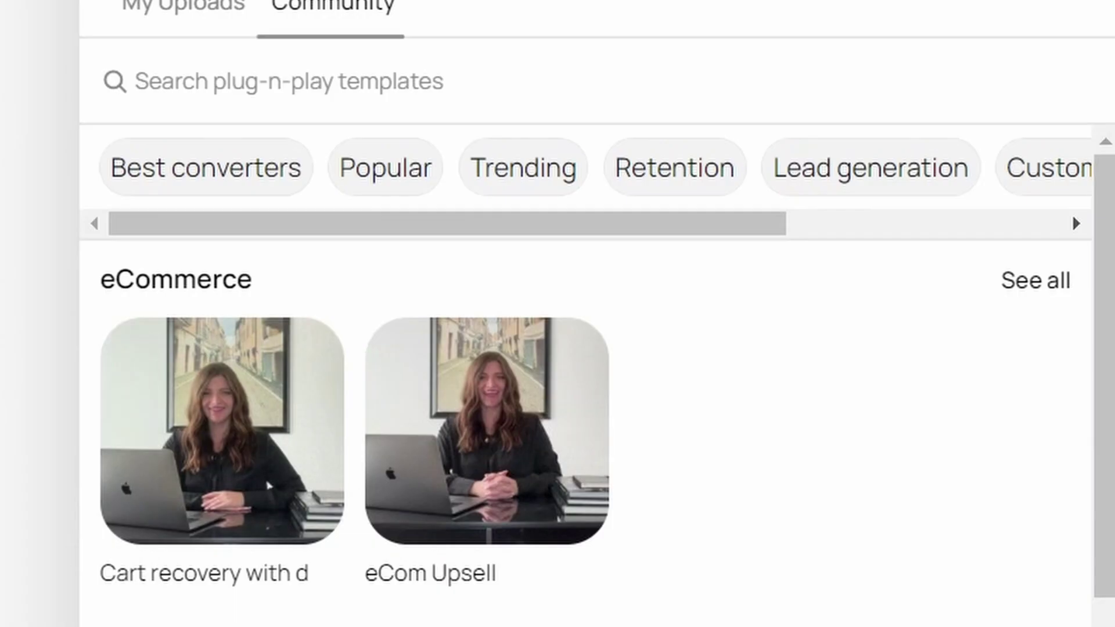
scroll(463, 434, down, 10)
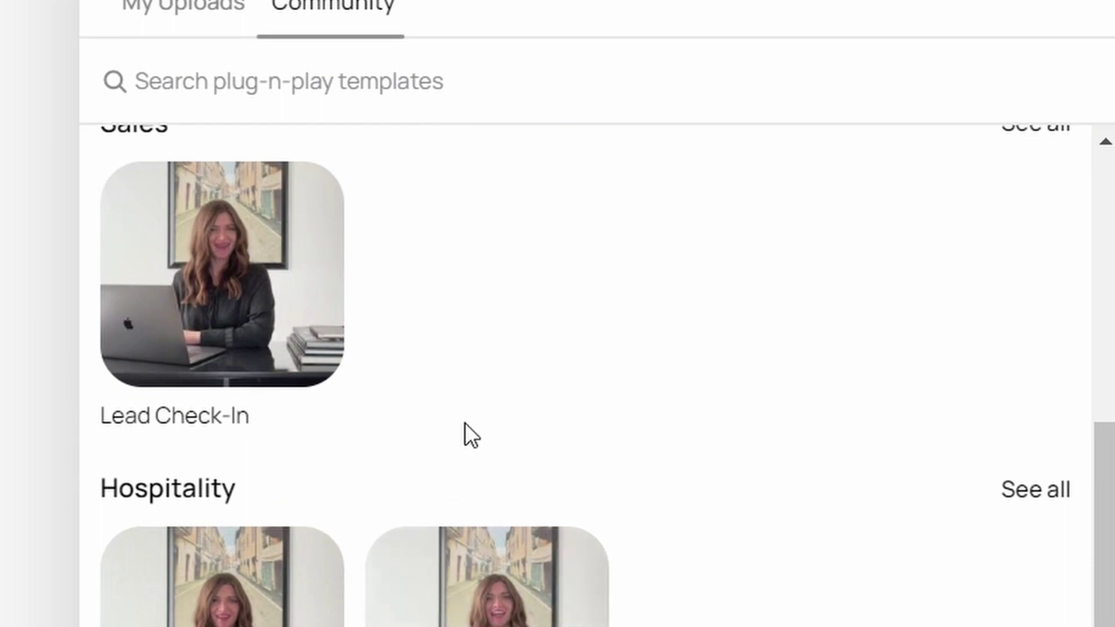
click(481, 411)
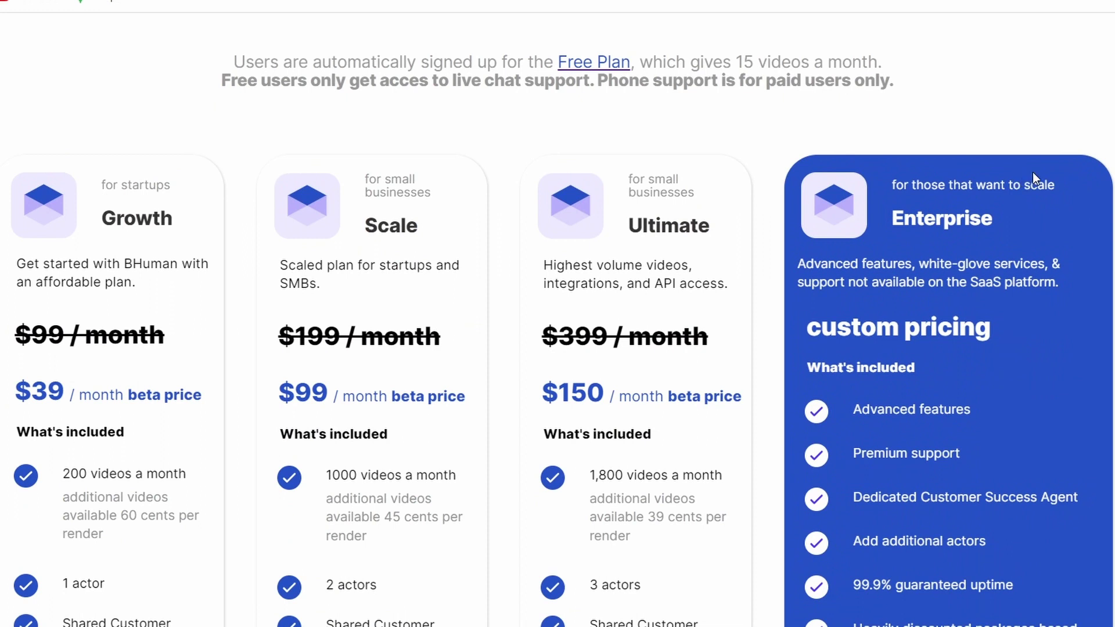
- Scroll the Pricing page to compare monthly video counts (200, 1000, 1,800) and actors
scroll(1106, 151, down, 2)
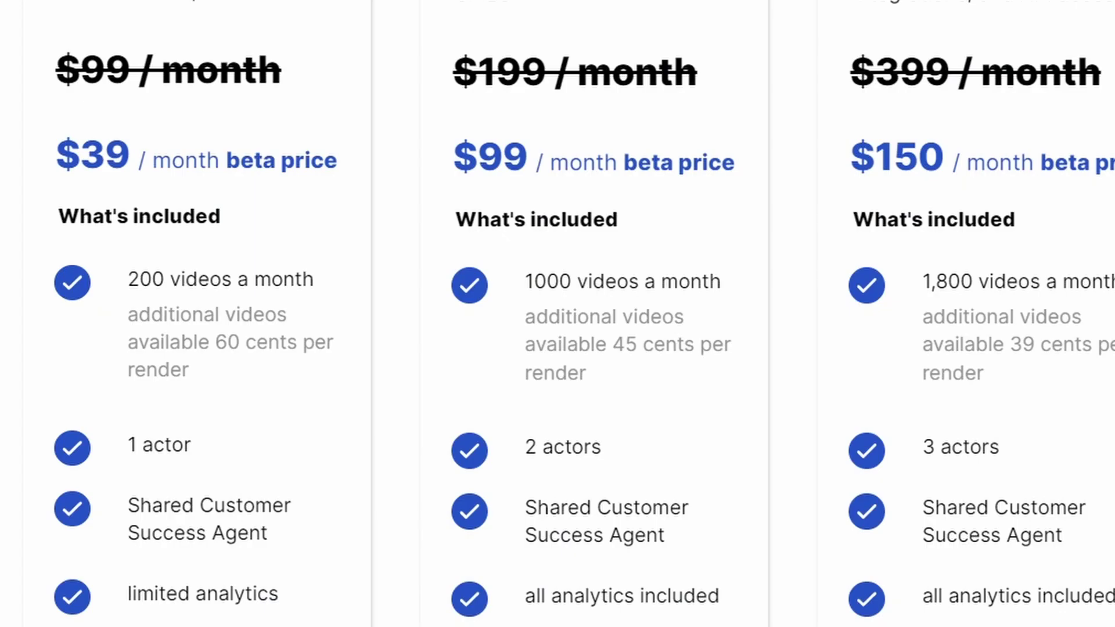
scroll(557, 314, down, 3)
scroll(558, 313, up, 3)
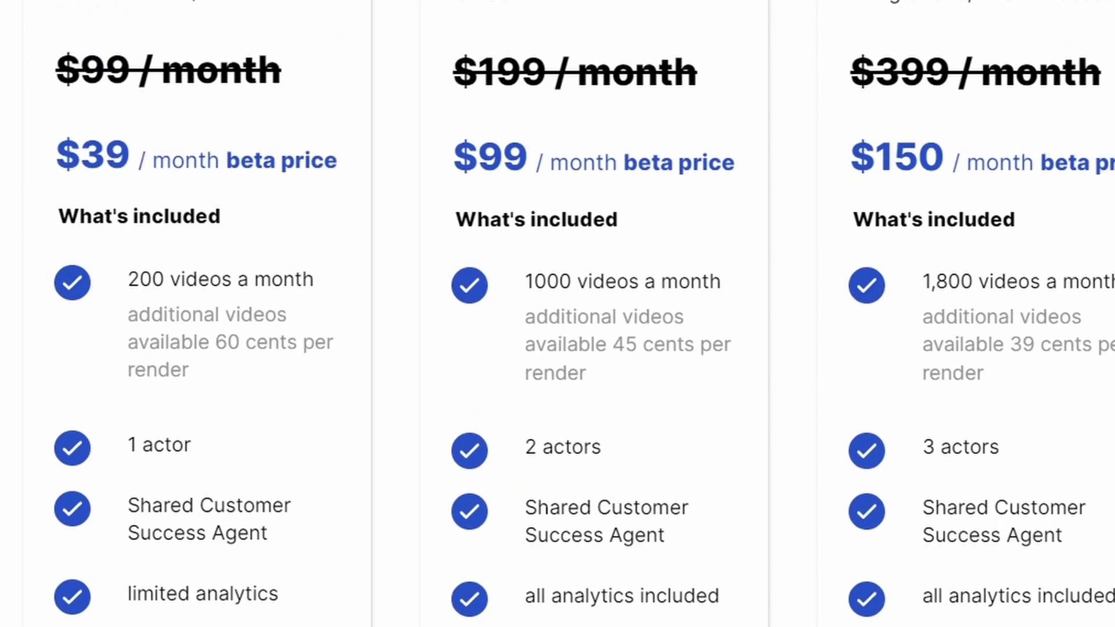